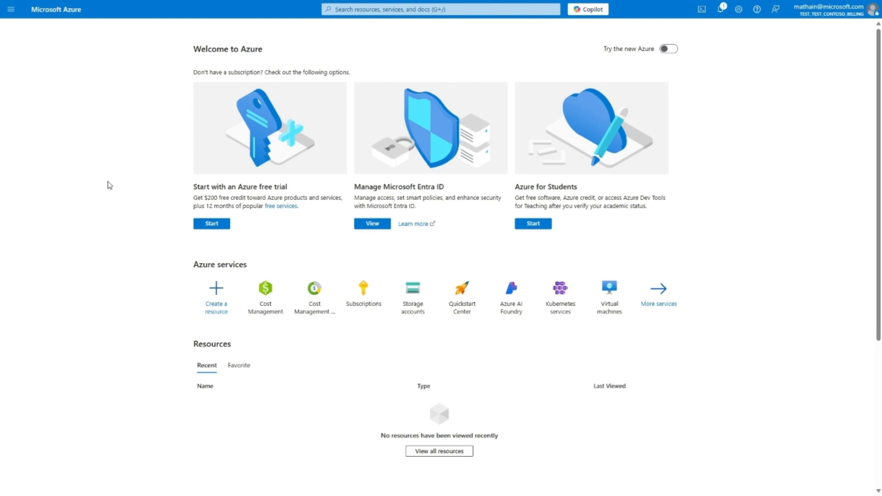
Search the portal for cost management, open Cost Management + Billing, and enter the Contoso billing profile
click(342, 9)
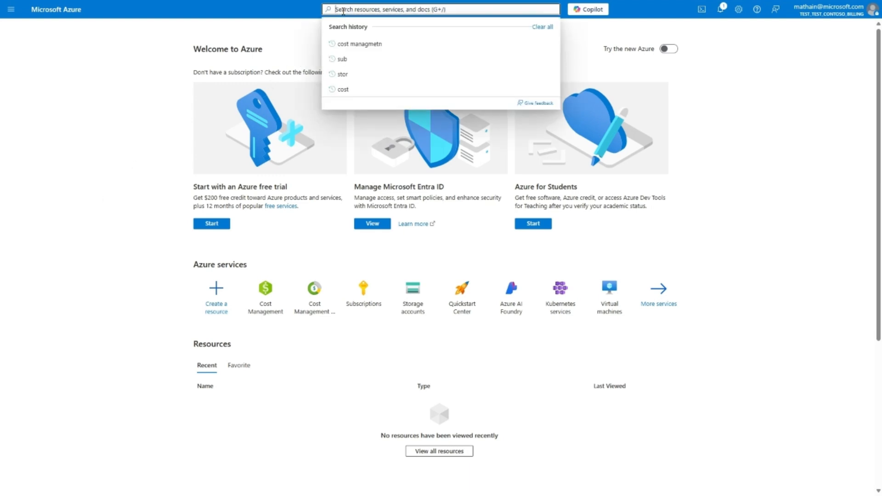
text(cos)
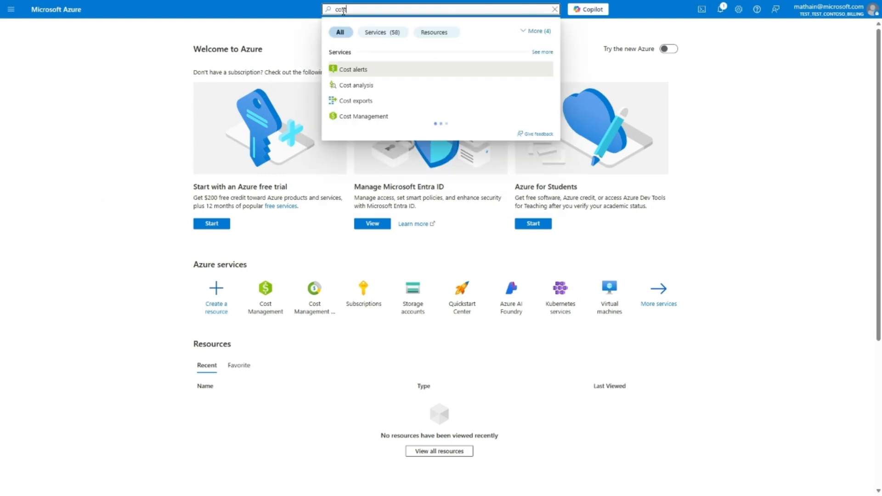
text(t)
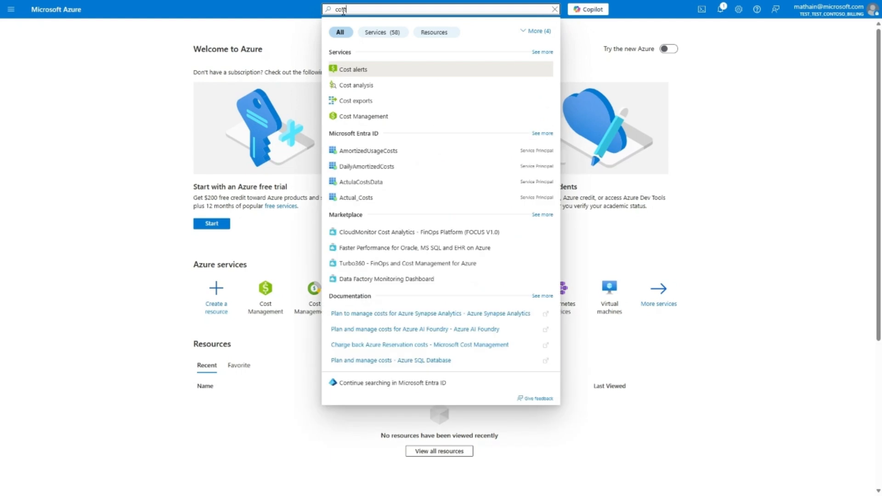
text( management)
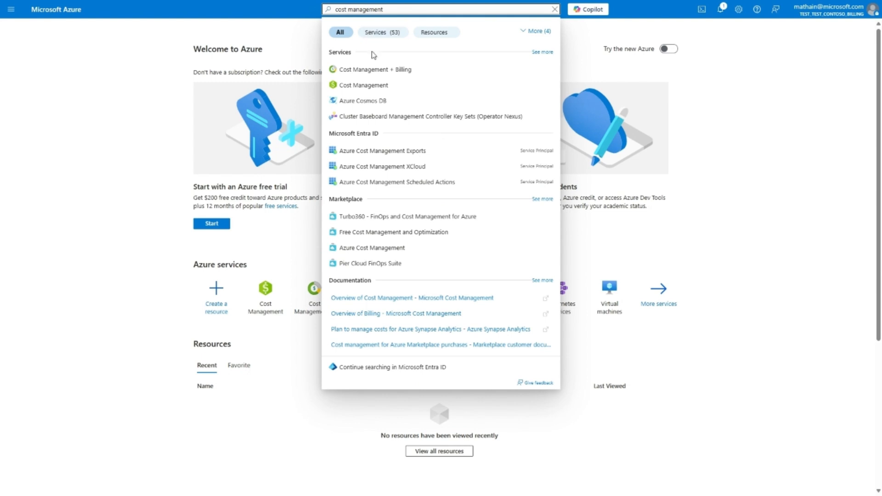
click(379, 70)
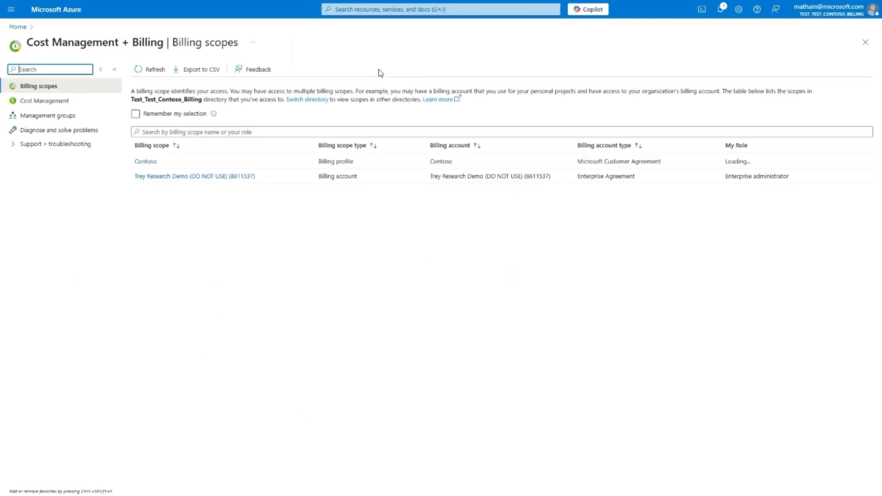
click(146, 162)
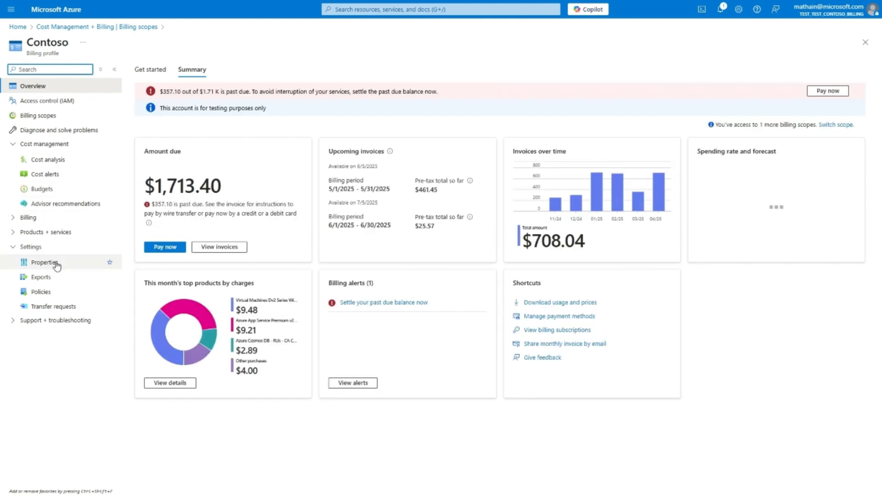
Add a tag named Department with the value AI in the Contoso billing profile's properties and save it
click(55, 263)
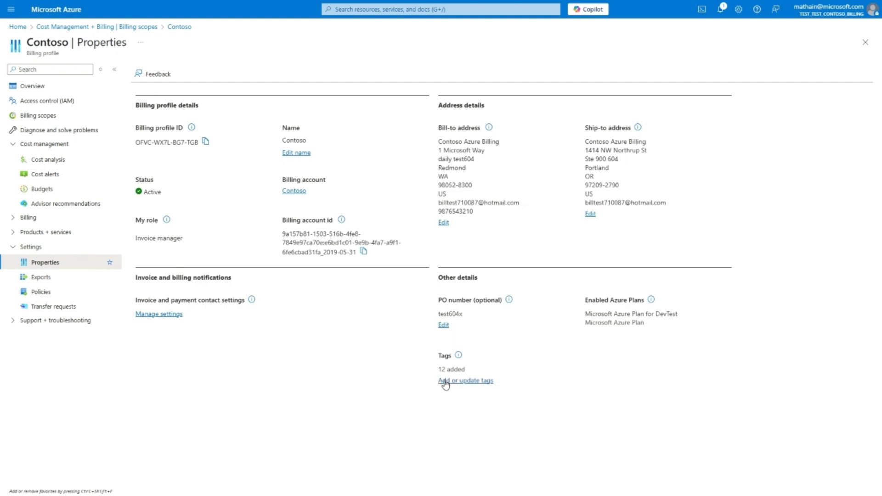
click(468, 381)
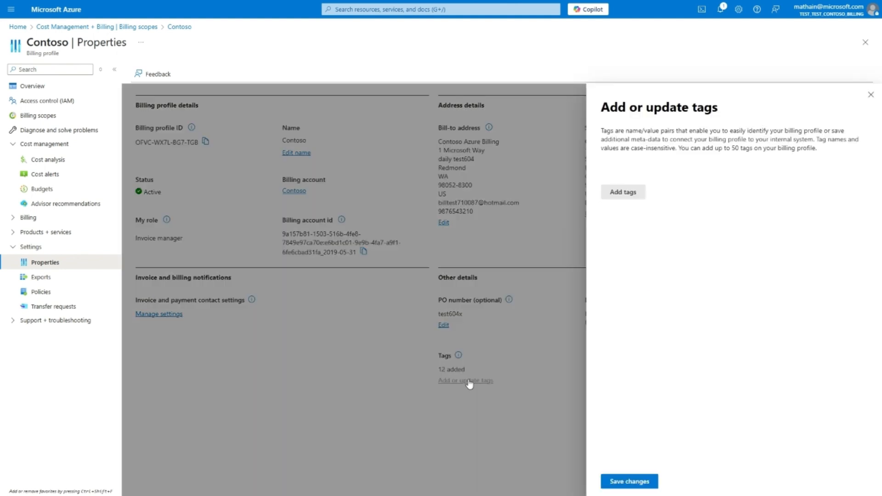
click(619, 203)
click(618, 198)
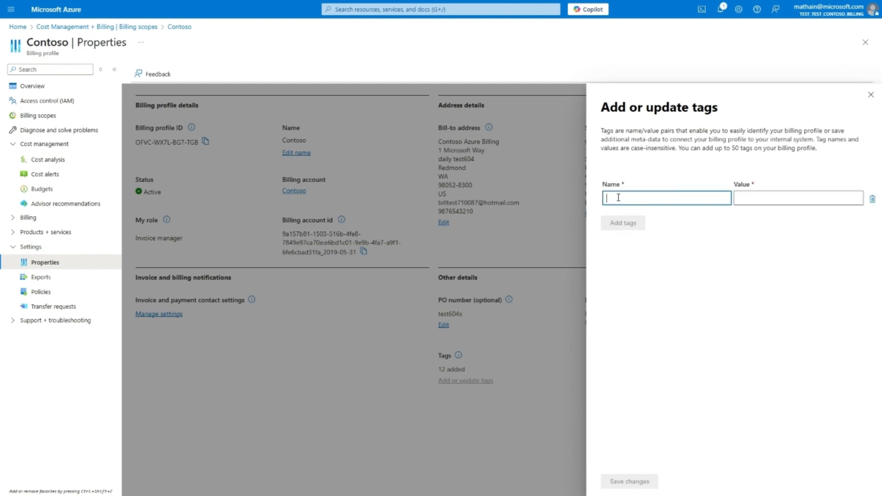
text(Department)
key(Tab)
text(Al)
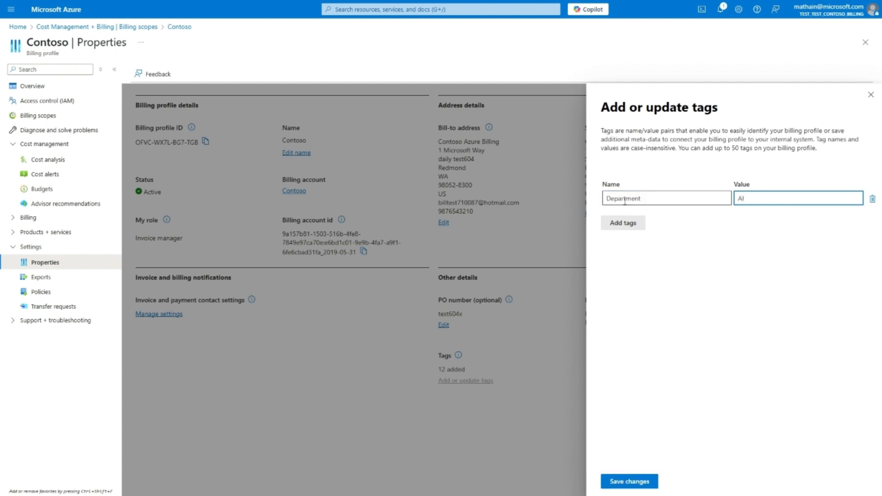
click(627, 482)
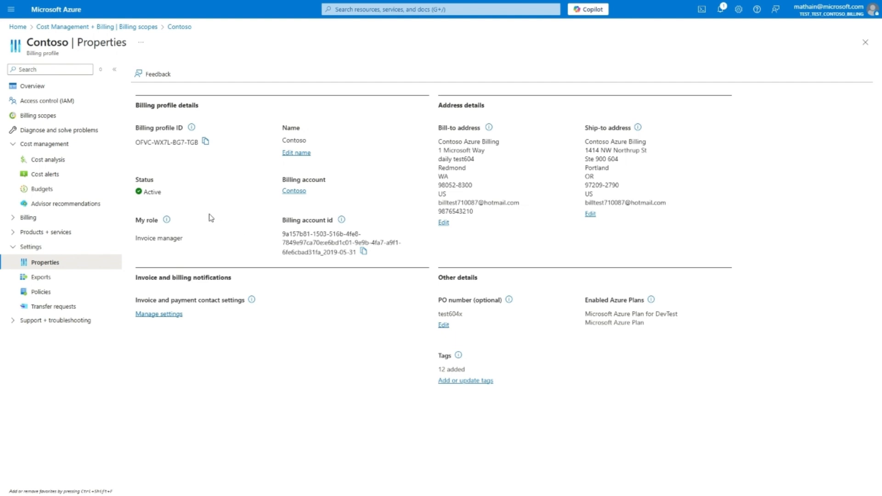
Open the billing profile's cost analysis and start a cost filter based on Tag
click(80, 166)
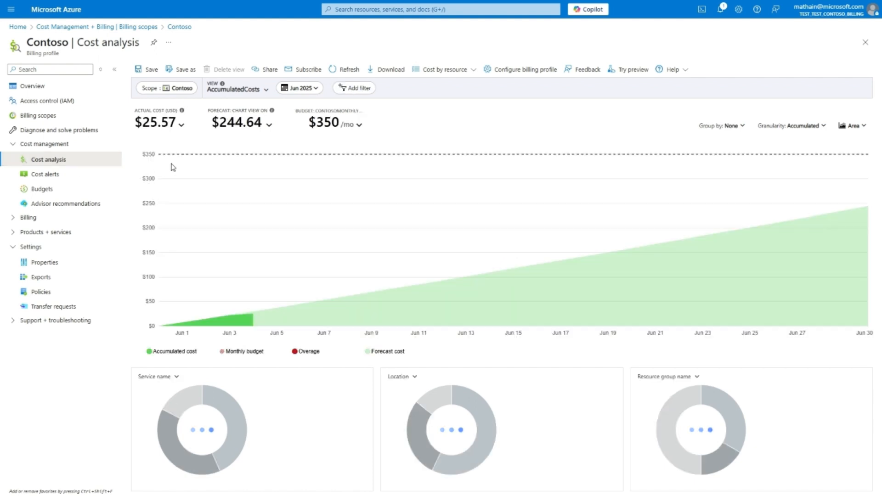
click(354, 90)
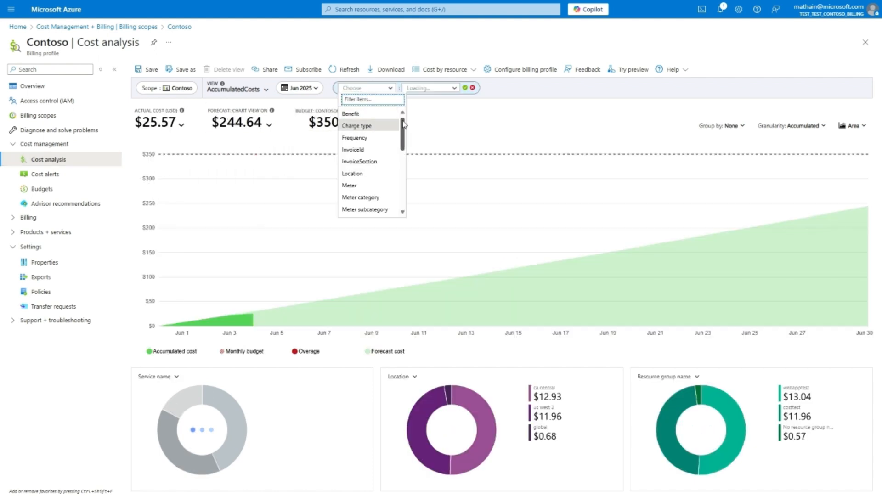
scroll(375, 137, down, 5)
click(363, 199)
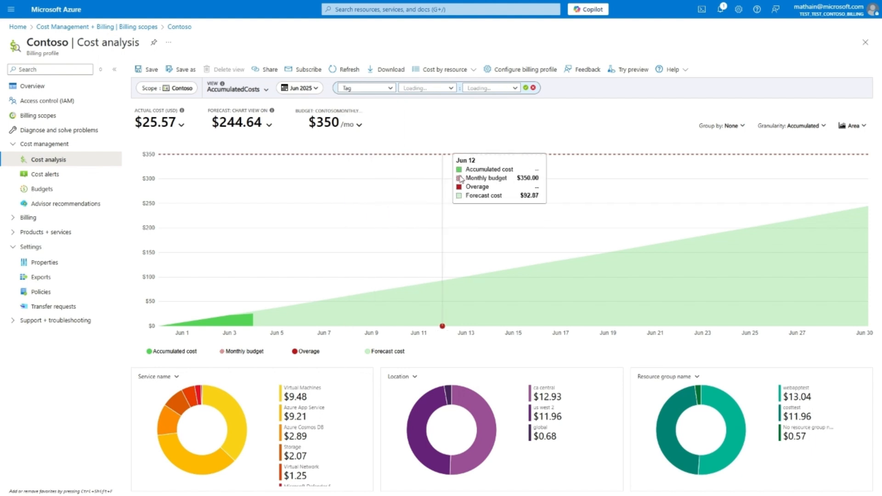
Look up the tags available for grouping the accumulated costs
click(718, 125)
scroll(696, 228, down, 10)
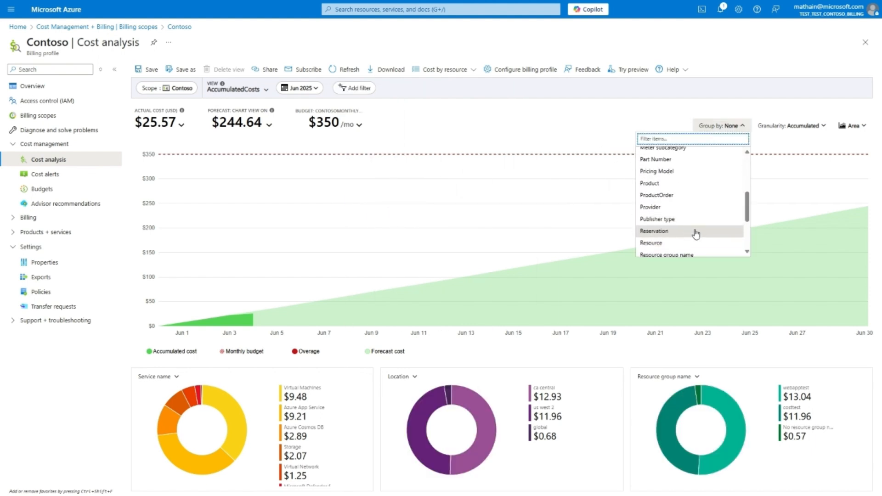
click(696, 238)
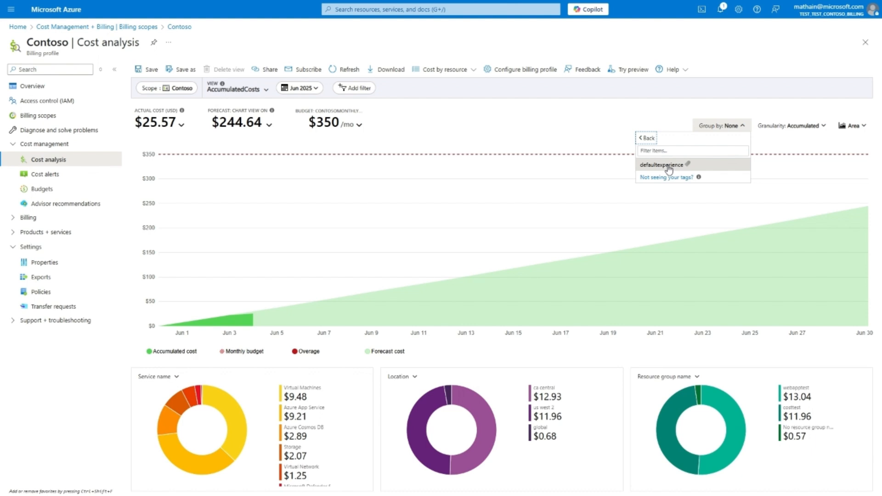
In Cost Management's configuration for Contoso, edit tag inheritance to automatically apply billing, subscription and resource group tags to new usage data
click(468, 14)
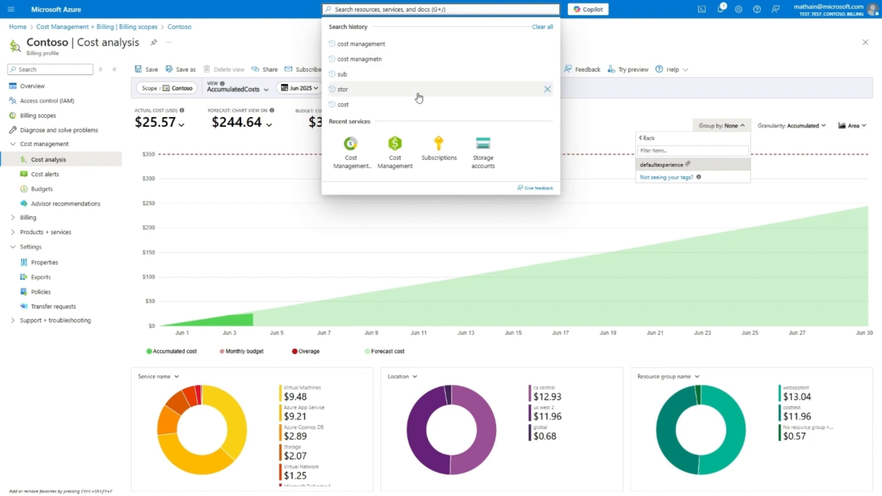
click(396, 146)
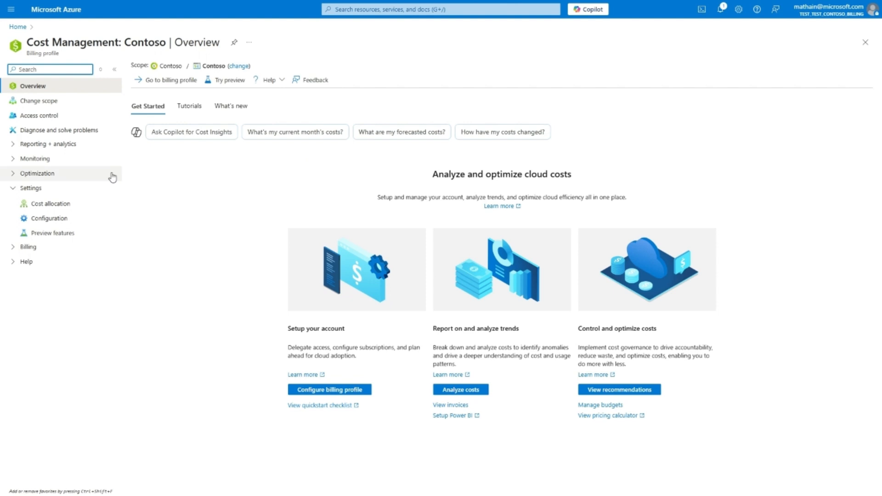
click(65, 221)
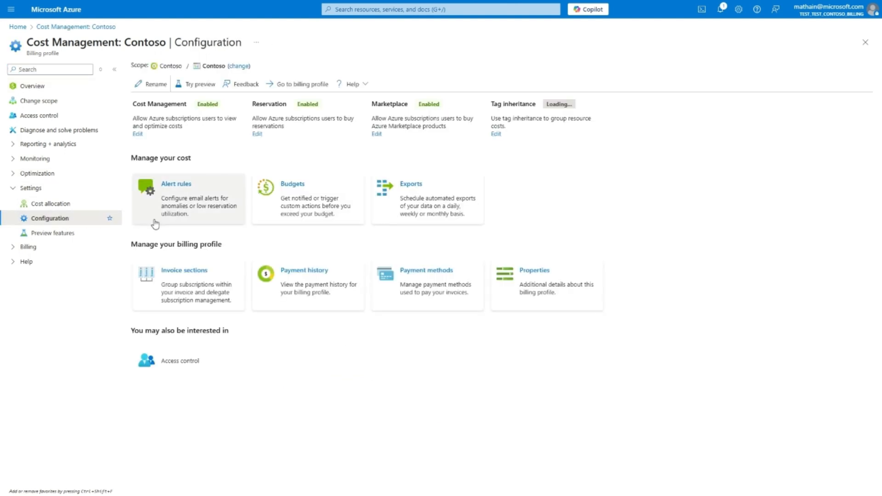
click(496, 134)
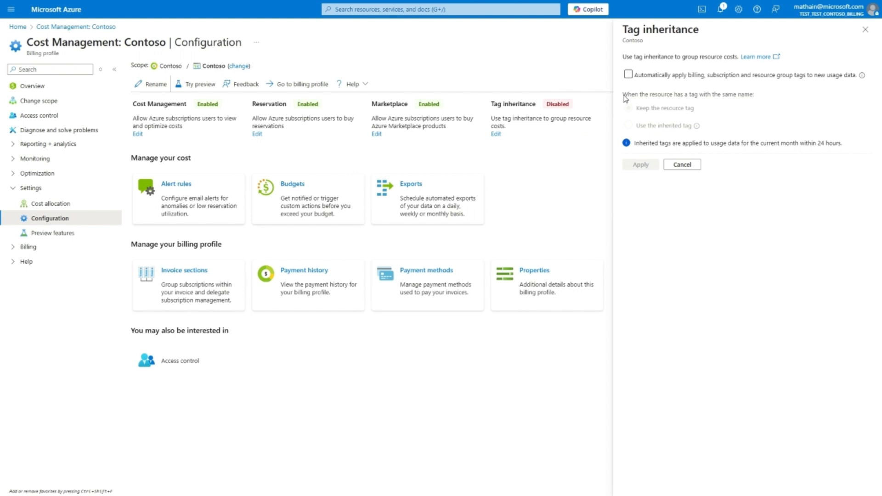
click(628, 75)
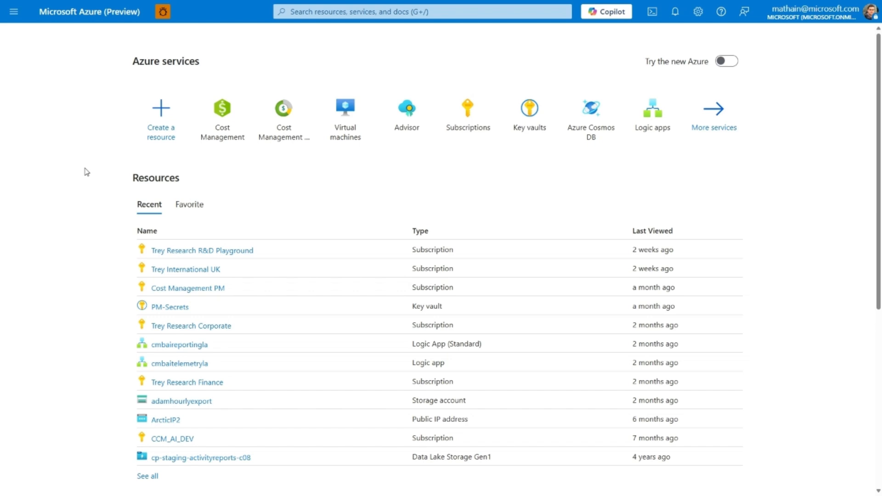
Start a new cost allocation rule for the Trey Research Demo billing account and name it DemoTest
click(214, 136)
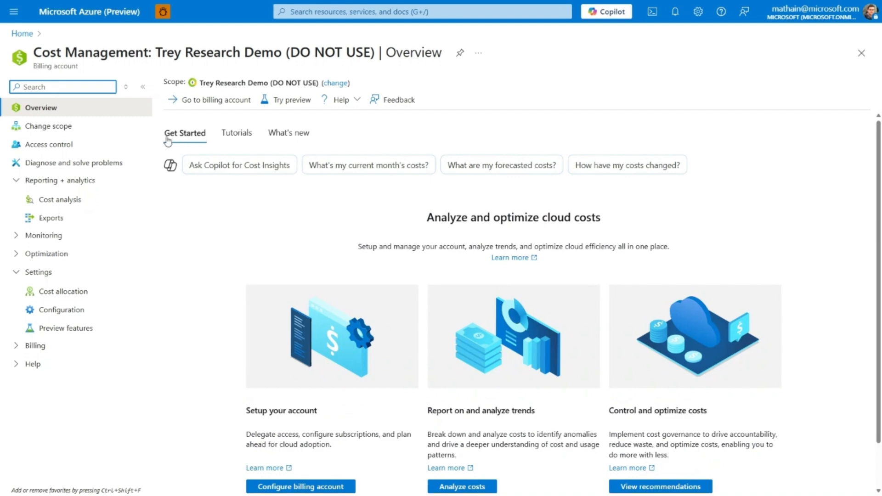
click(84, 293)
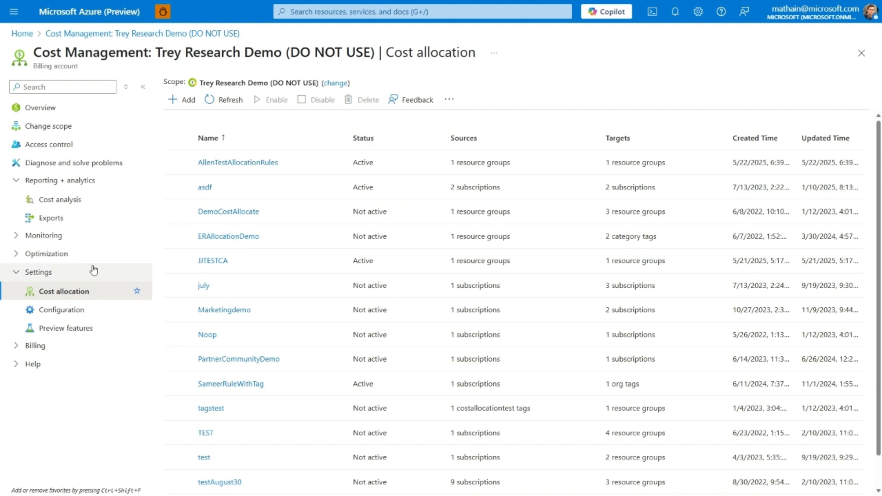
click(184, 105)
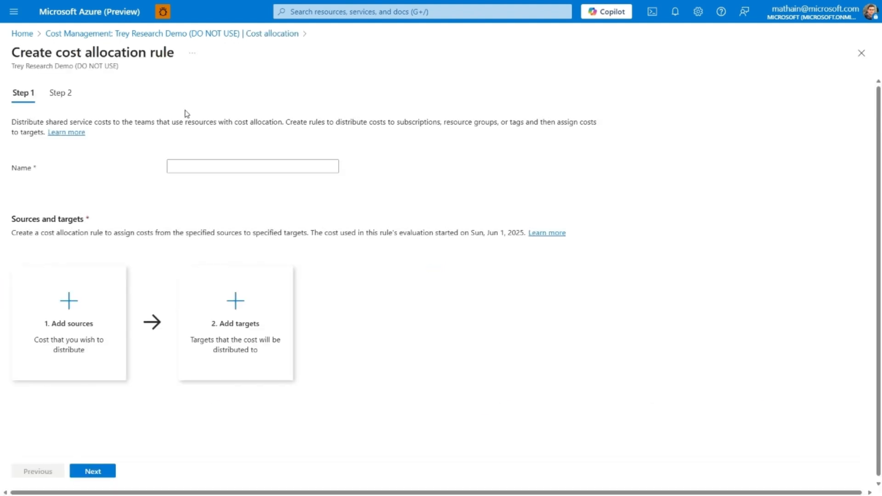
click(179, 164)
text(DemoTest)
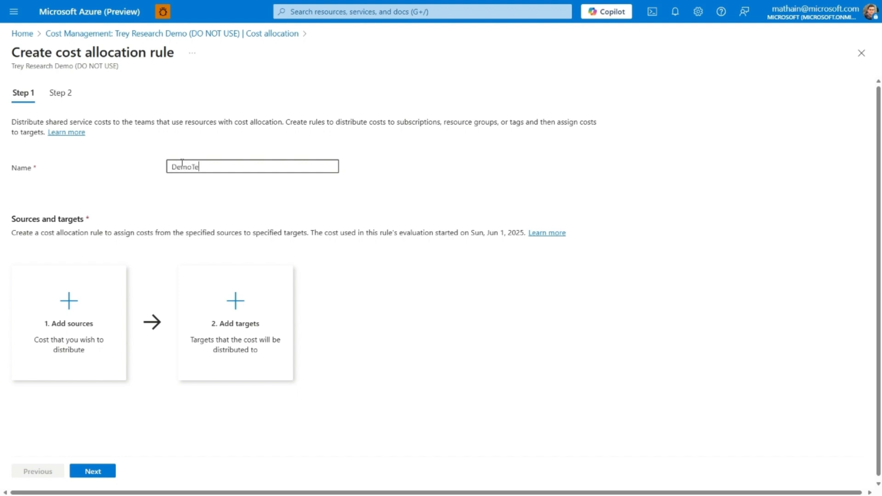
Add the Trey Research Corporate subscription as the source of the cost allocation rule
click(82, 301)
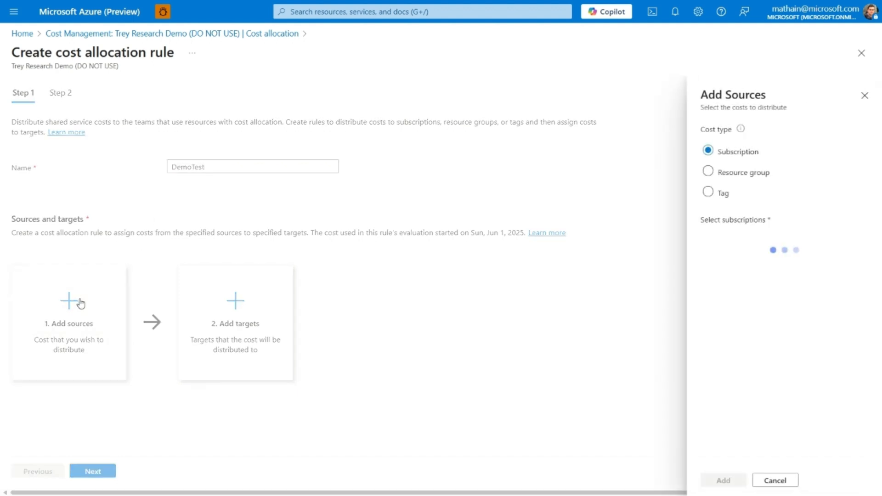
click(761, 237)
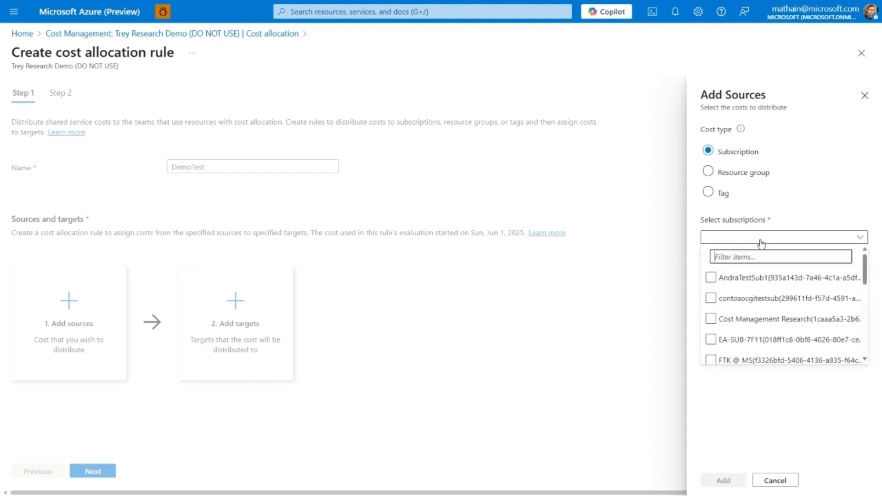
text(trey)
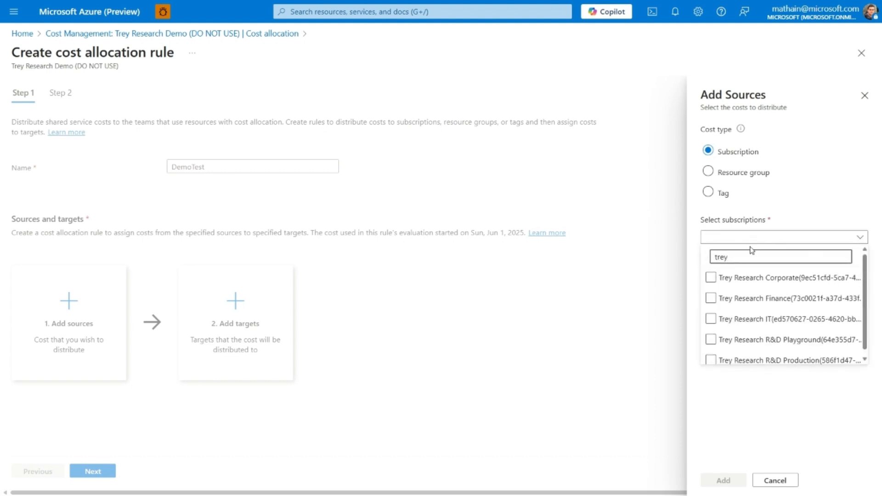
click(711, 278)
click(735, 482)
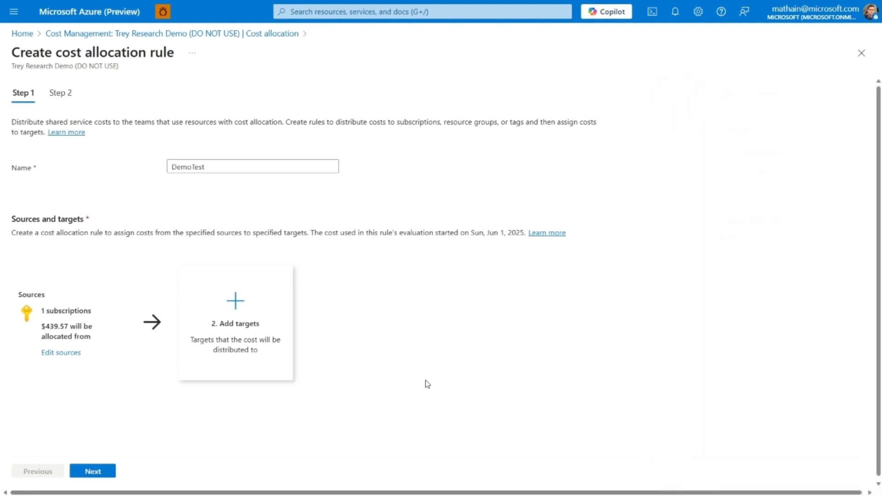
Add the Trey Research Finance and Trey Research IT subscriptions as the targets of the cost allocation rule
click(282, 331)
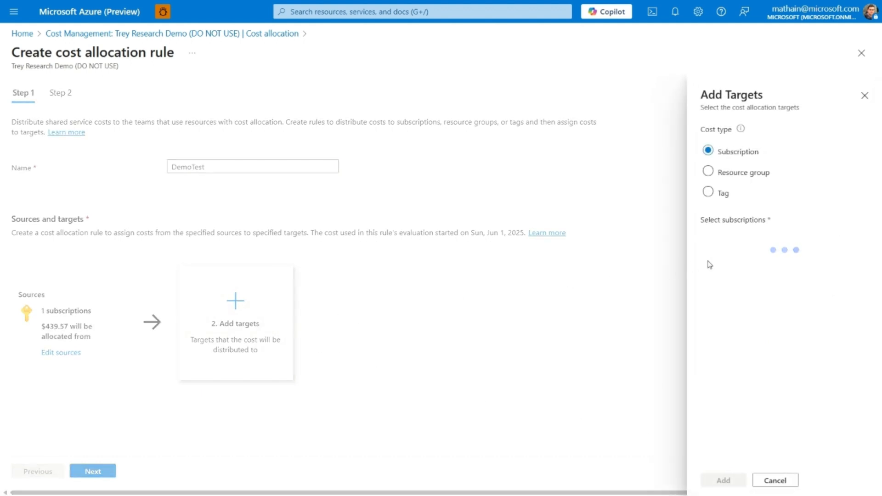
click(756, 239)
text(trey)
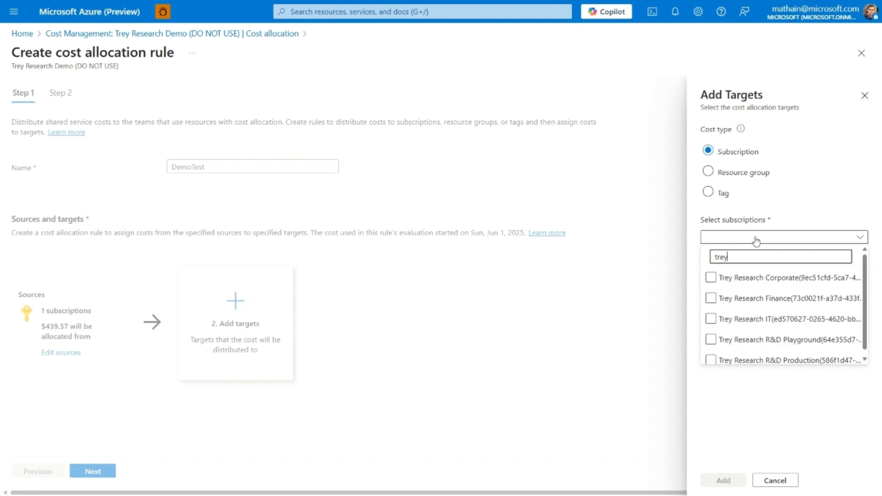
click(734, 280)
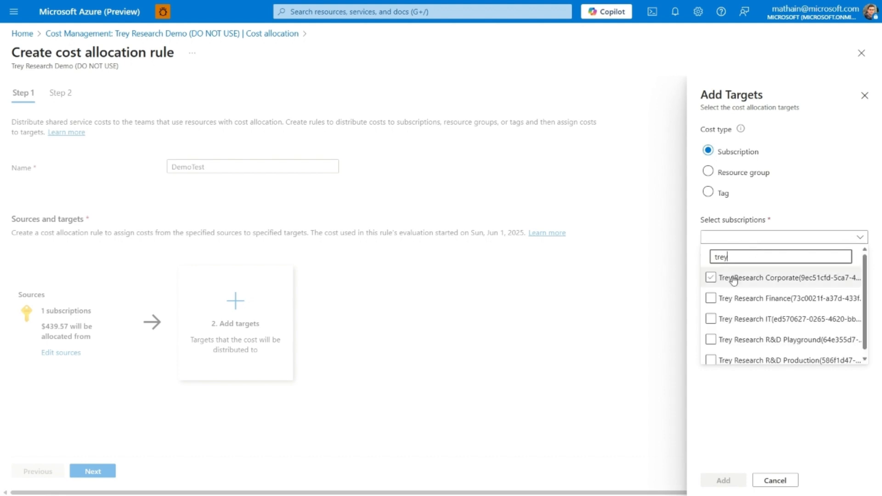
click(710, 299)
click(725, 480)
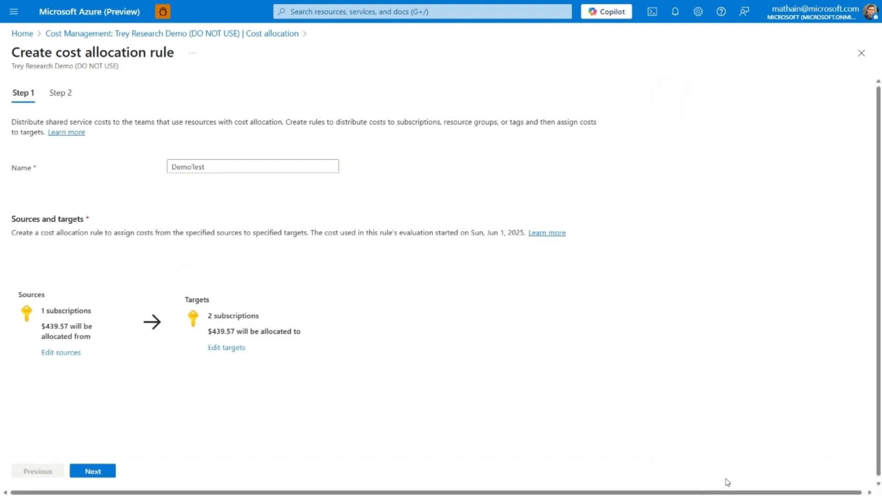
Prefill the target allocation percentages as Proportional to network cost and create the cost allocation rule
click(104, 473)
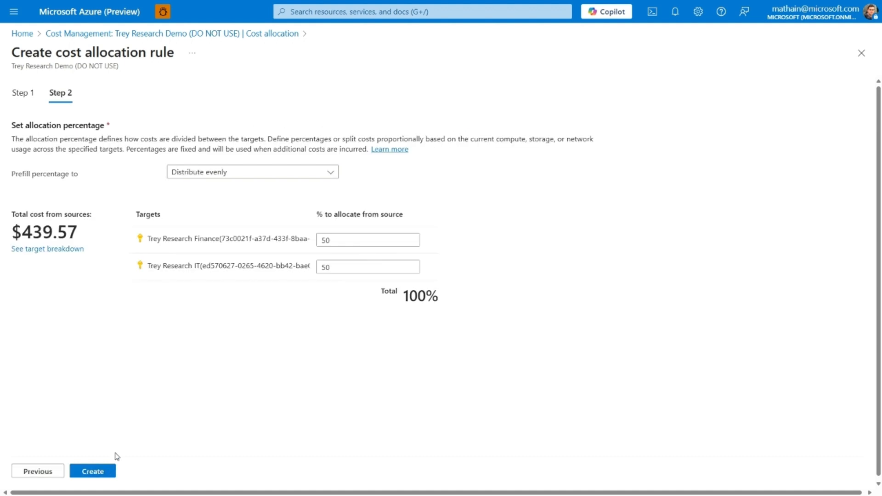
click(265, 179)
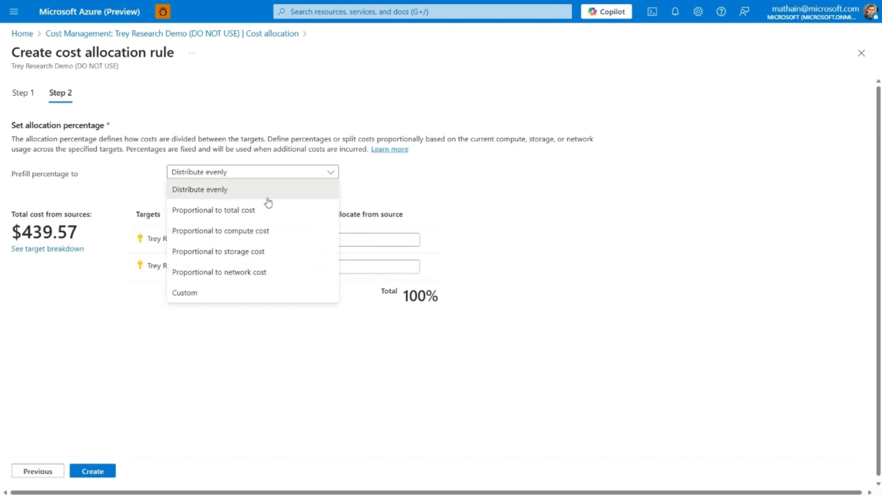
click(275, 273)
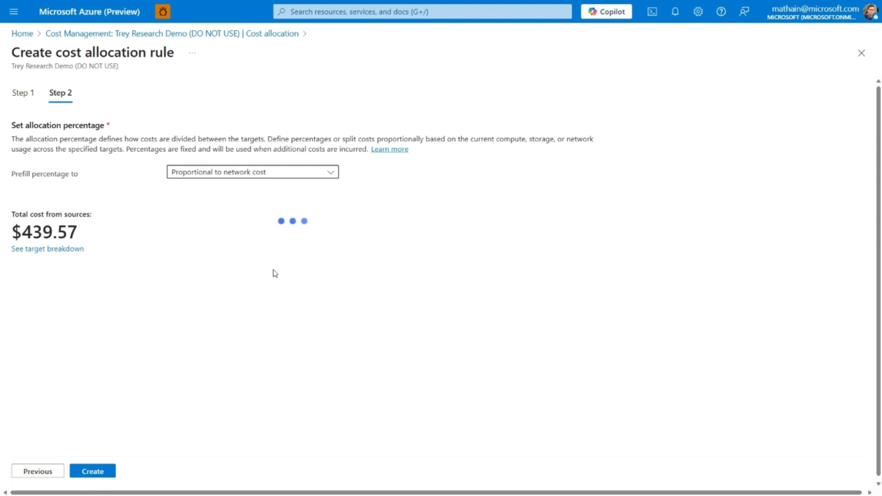
click(107, 474)
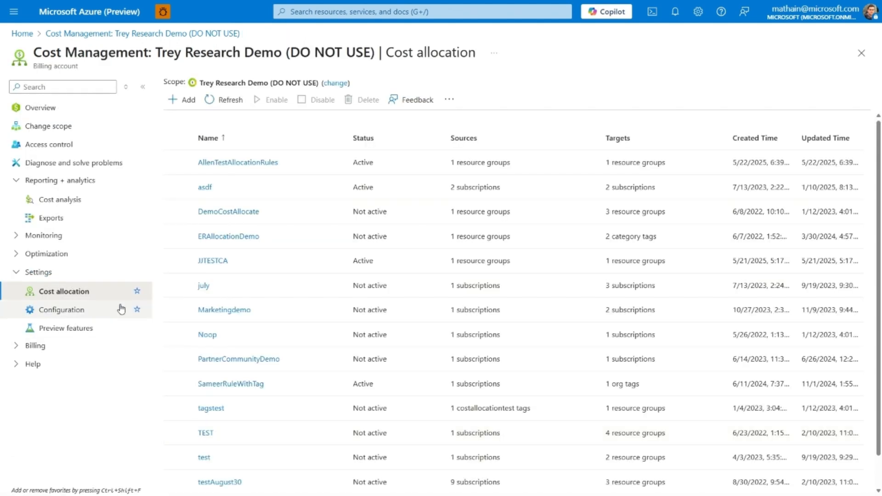
Open the Accumulated costs view in Cost analysis for Trey Research Demo and group the costs by Cost allocation
click(86, 203)
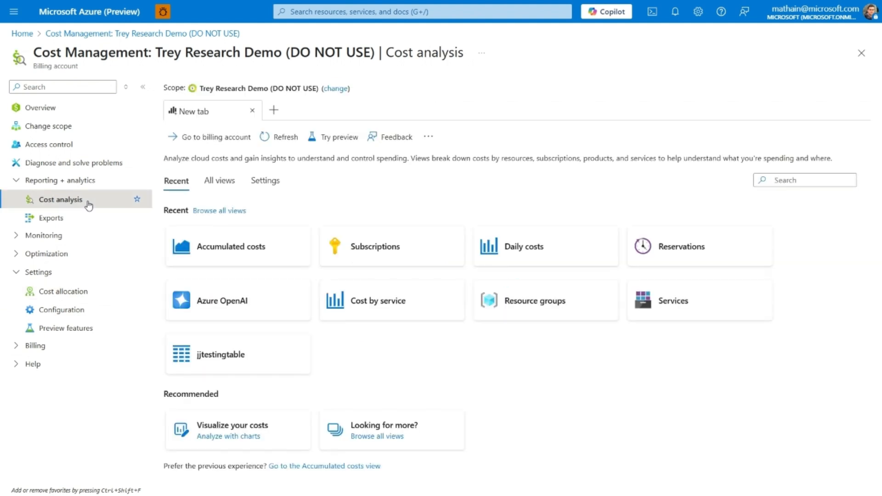
click(185, 242)
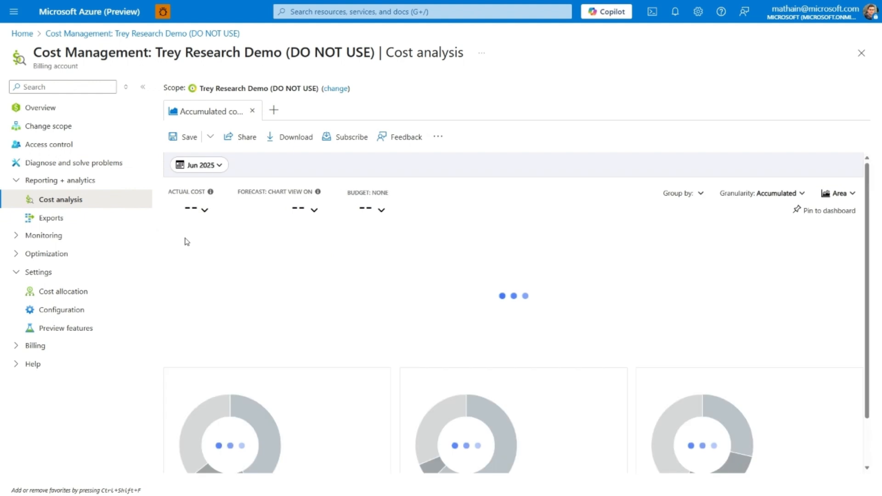
click(683, 194)
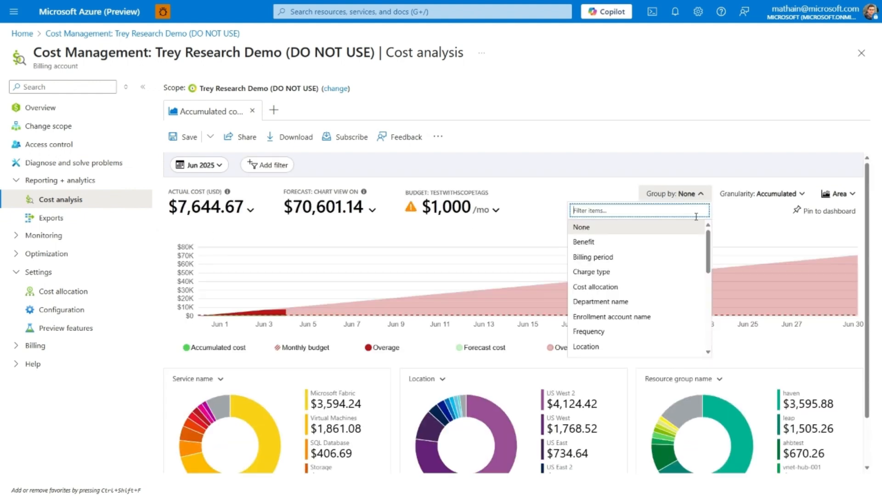
scroll(708, 242, down, 1)
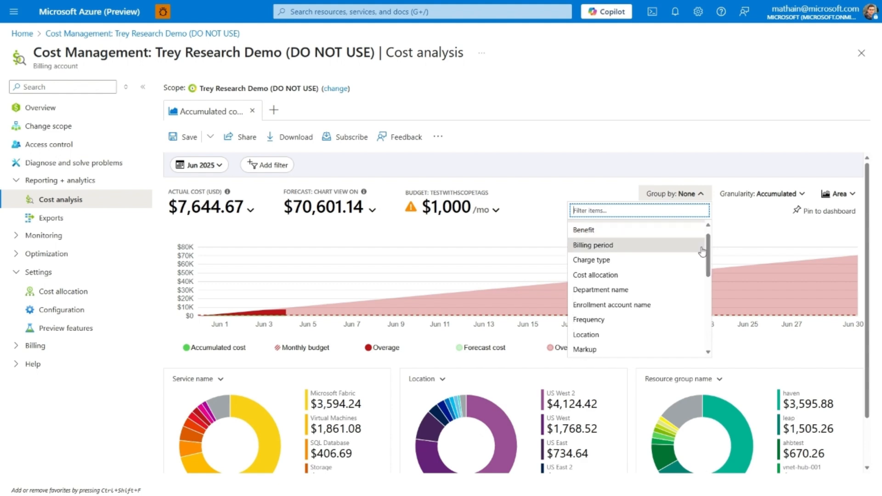
click(683, 275)
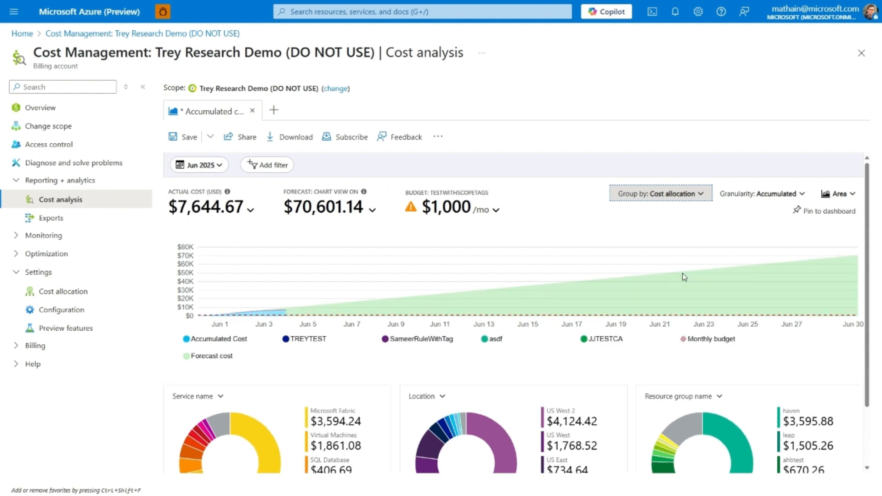
mouse_move(684, 276)
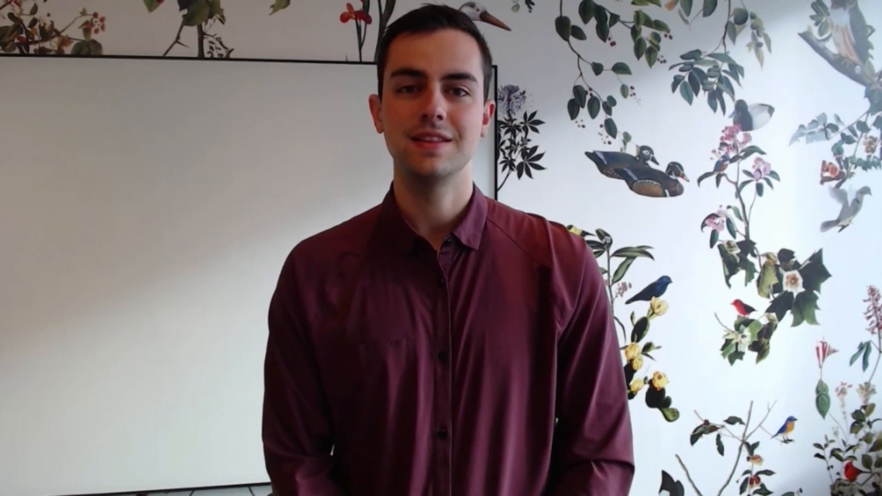